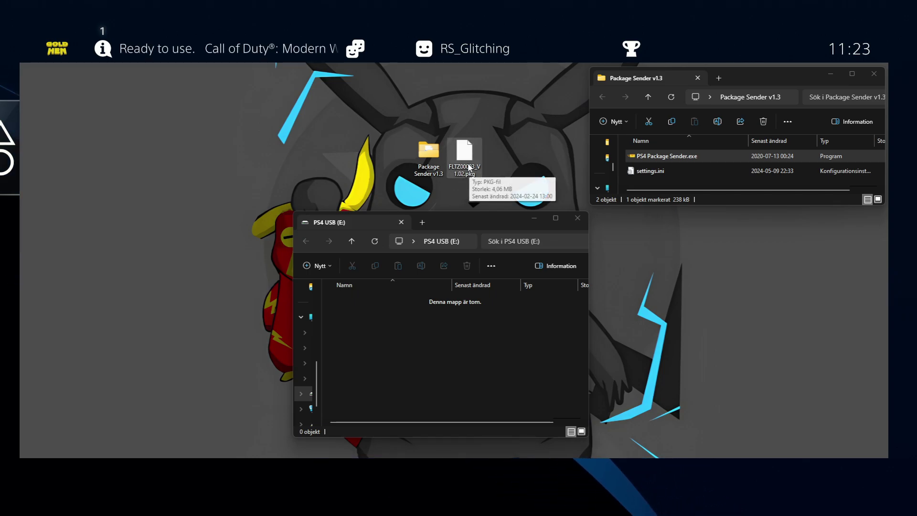
Copy FLTZ00003_V1.02.pkg from the desktop onto the PS4 USB (E:) drive.
left_click_drag(426, 333, 441, 329)
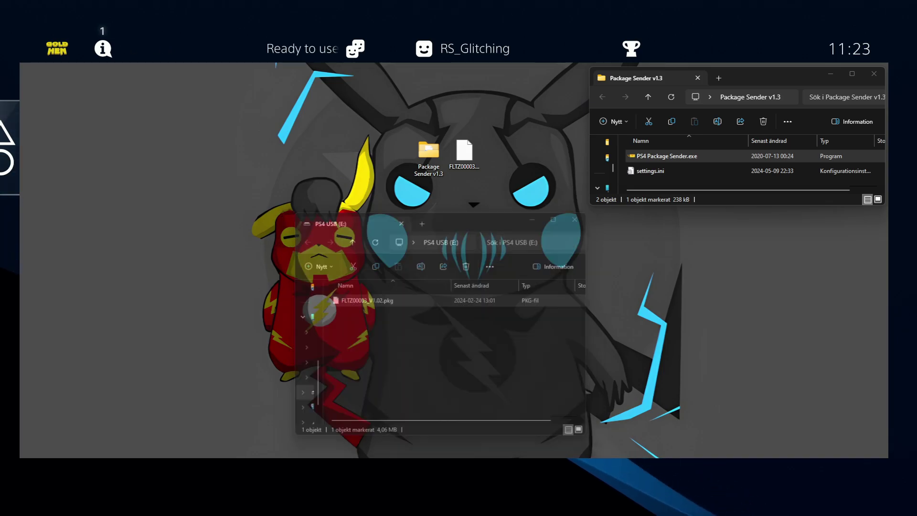
Go to Settings > ★ GoldHEN ★ > Debug Settings on the PS4.
key("Up")
key("Right")
key("Right")
key("Right")
key("Right")
key("Right")
key("Right")
key("Right")
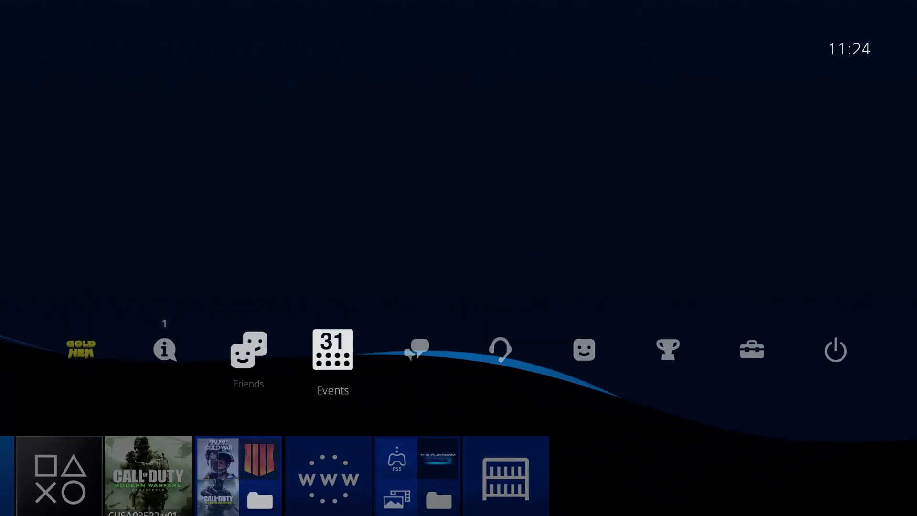
key("Return")
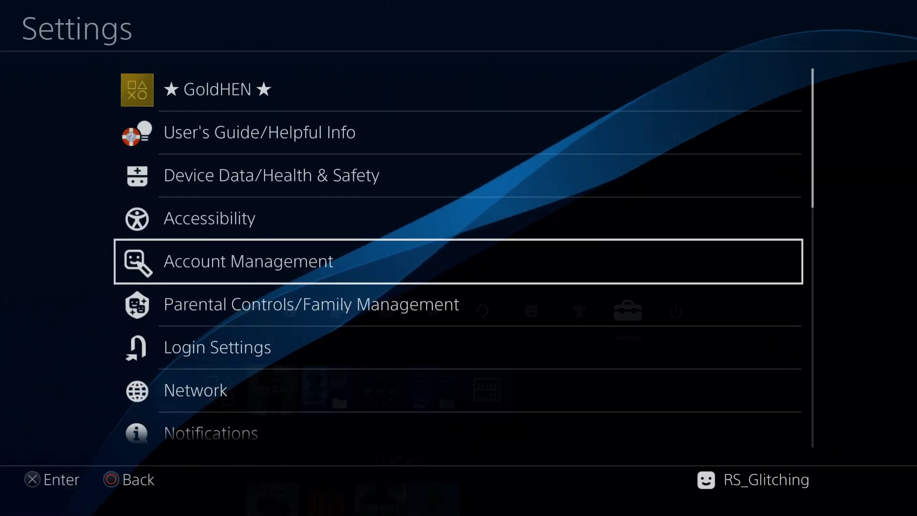
key("Up")
key("Up")
key("Up")
key("Return")
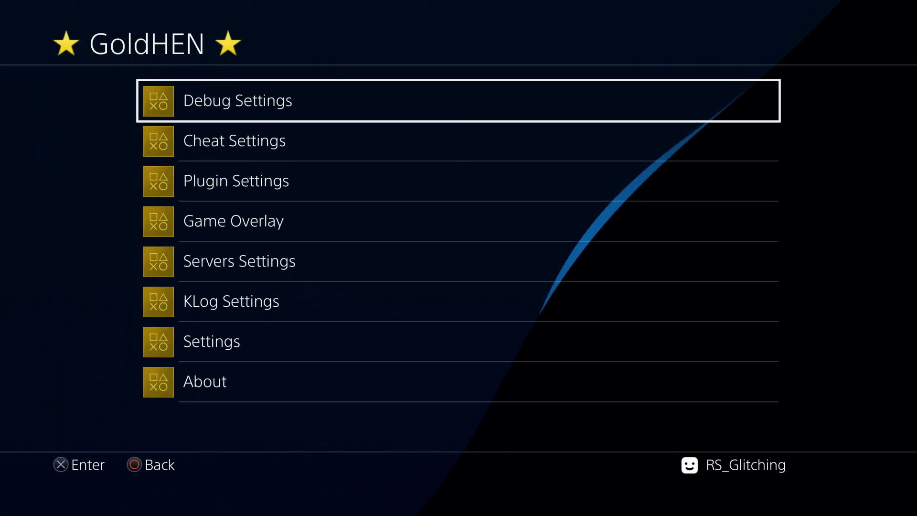
key("Return")
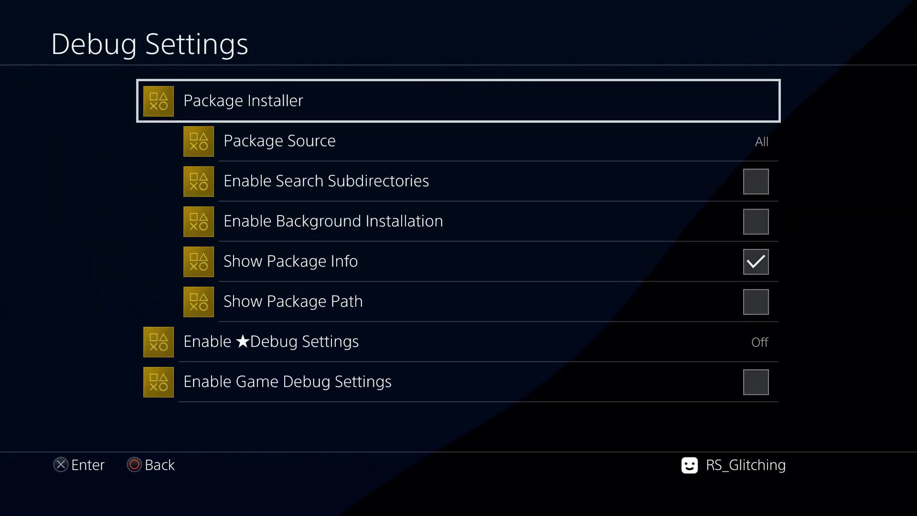
Review the Package Source choices and leave the source set to All.
key("Down")
key("Return")
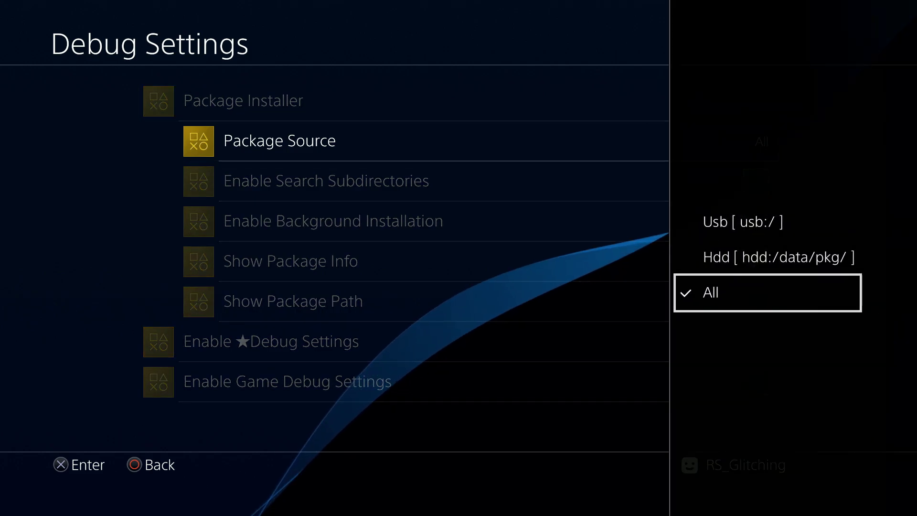
key("Up")
key("Up")
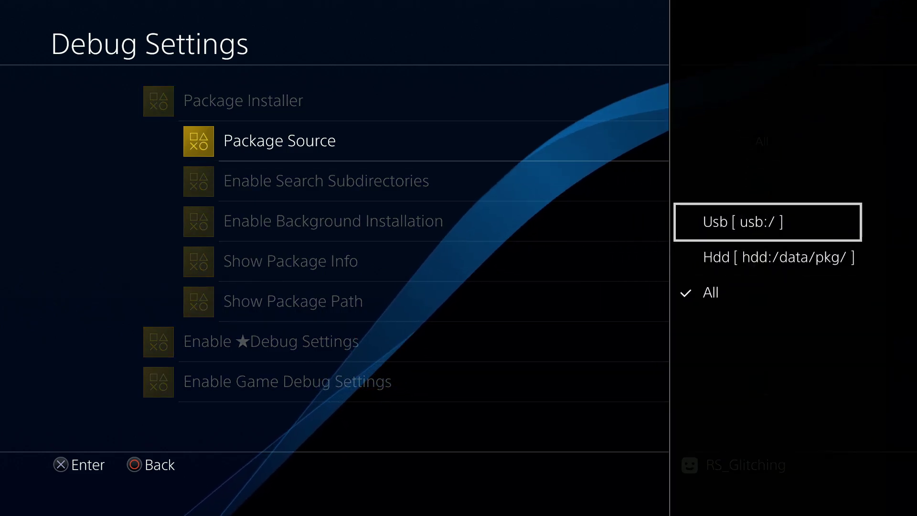
key("Down")
key("Escape")
key("Up")
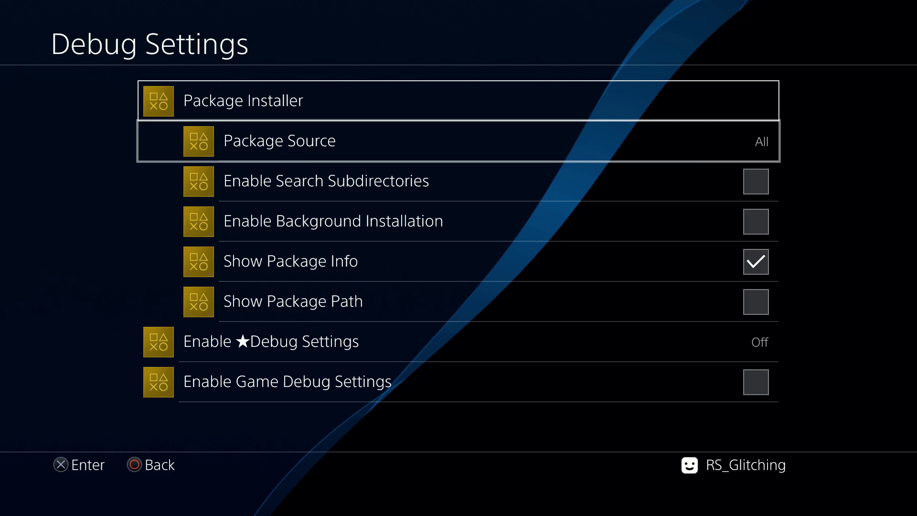
Install the first FLTZ00003_V1.02.pkg package from the Package Installer list.
key("Escape")
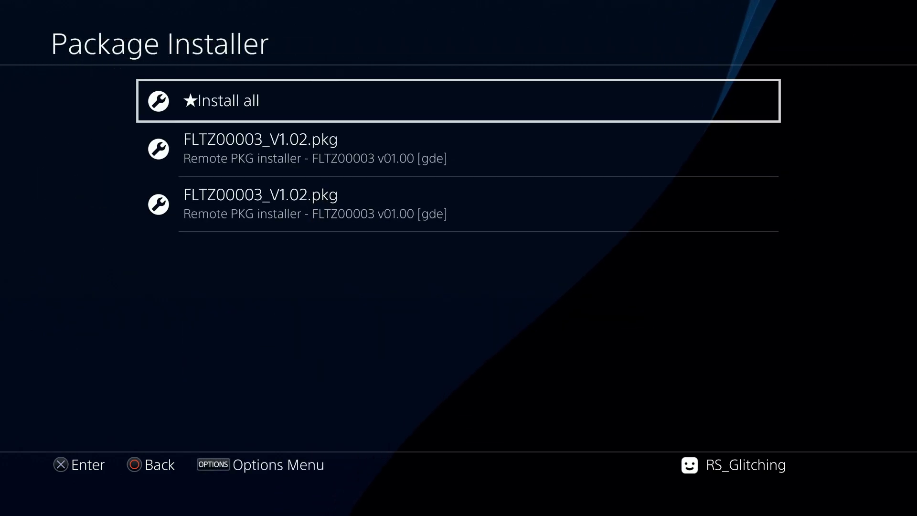
key("Down")
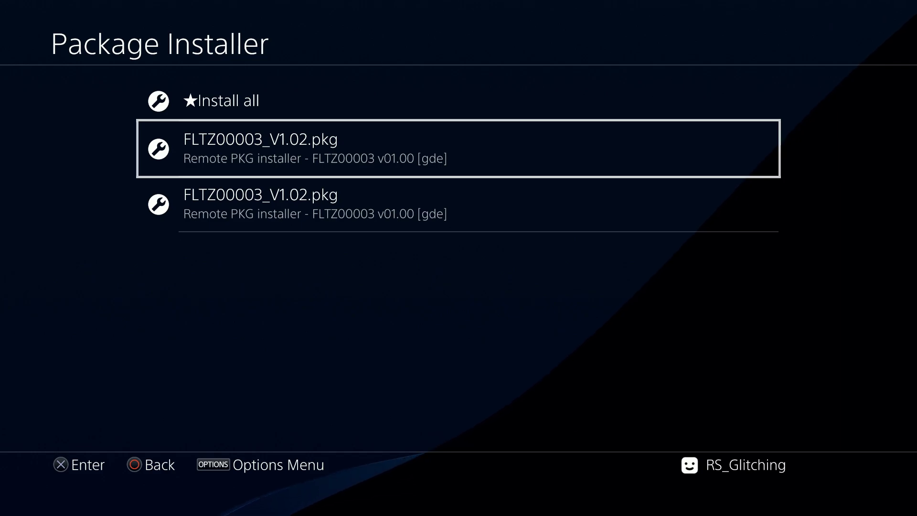
key("Return")
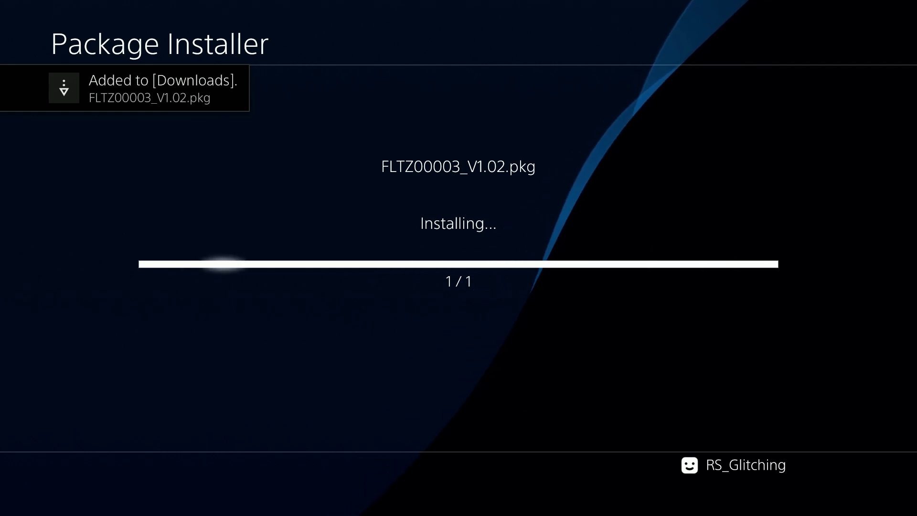
Return to the home screen and highlight the new Remote Package Installer tile.
key("Escape")
key("Escape")
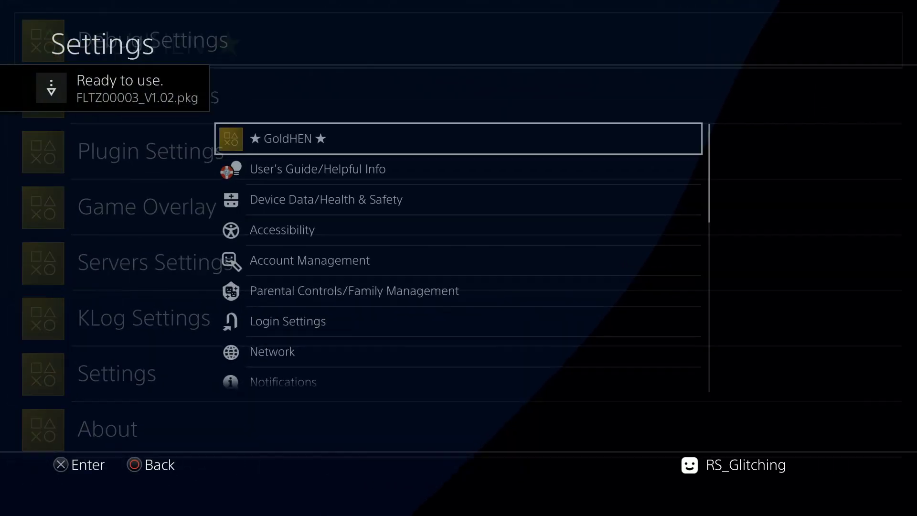
key("Escape")
key("Down")
key("Left")
key("Left")
key("Left")
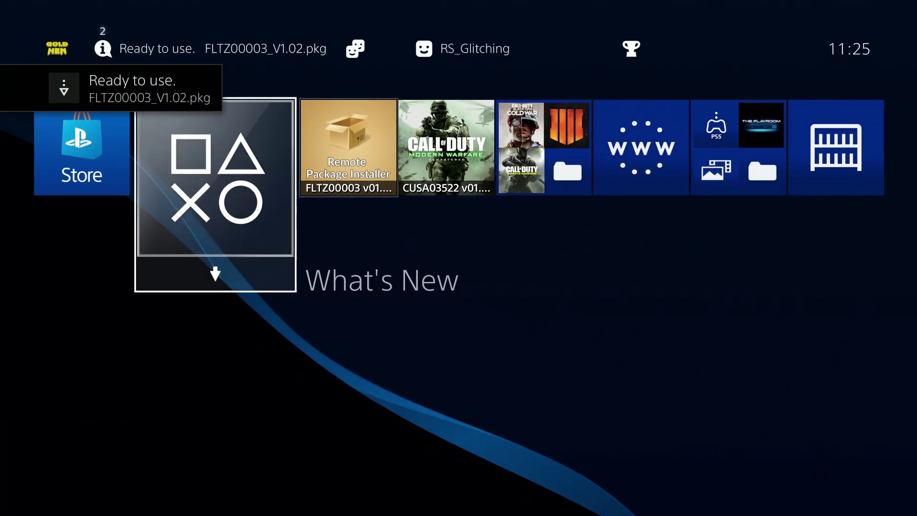
key("Right")
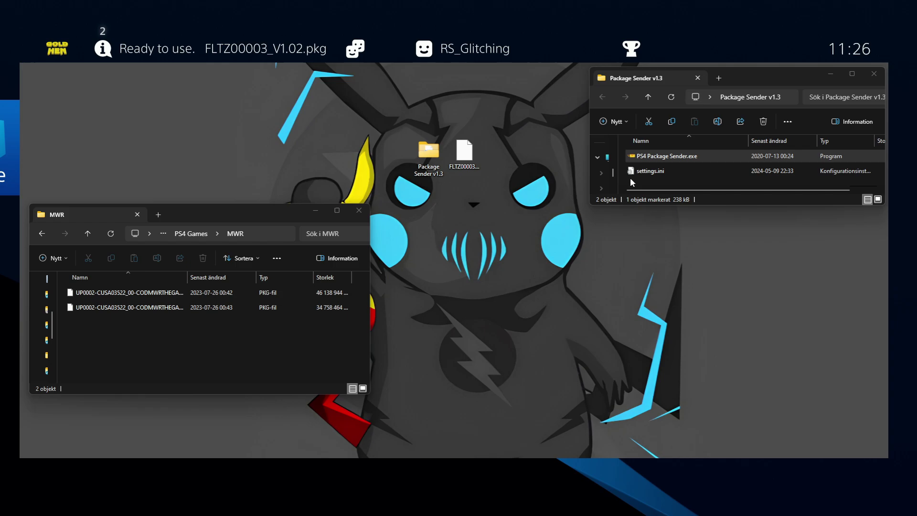
Launch PS4 Package Sender.exe and move its window to the top-left beside the MWR folder.
double_click(669, 158)
left_click_drag(230, 106, 217, 79)
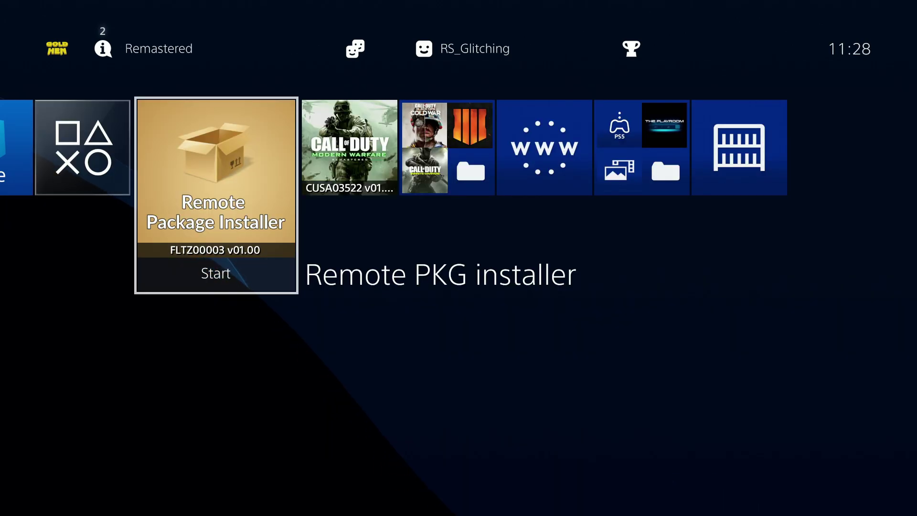
Queue the 33,1 GB CODMWRTHEGAME001-A0115-V0101 update PKG in Package Sender and send it.
key("Right")
key("Left")
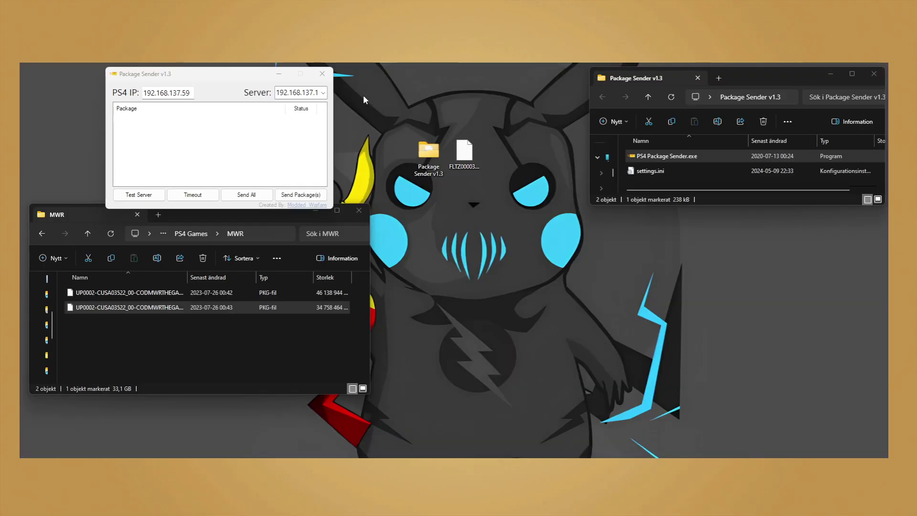
left_click(130, 305)
key("ctrl+a")
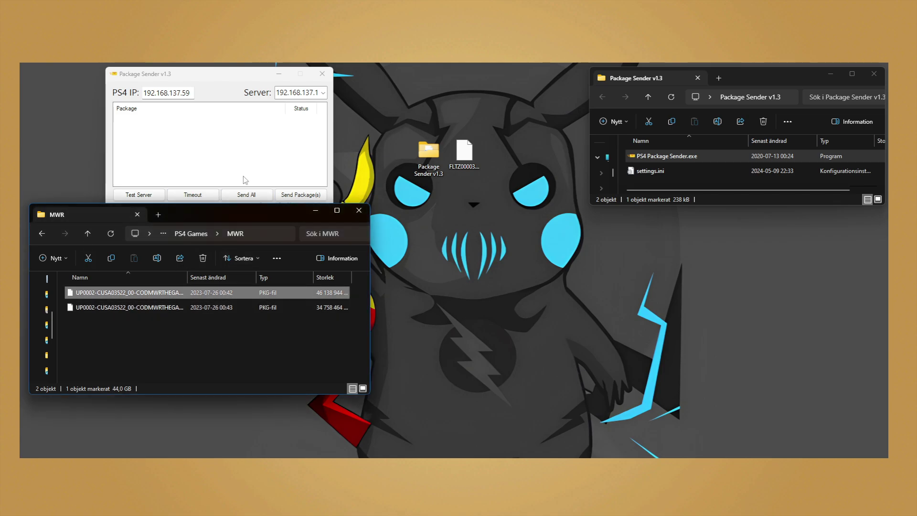
left_click(163, 309)
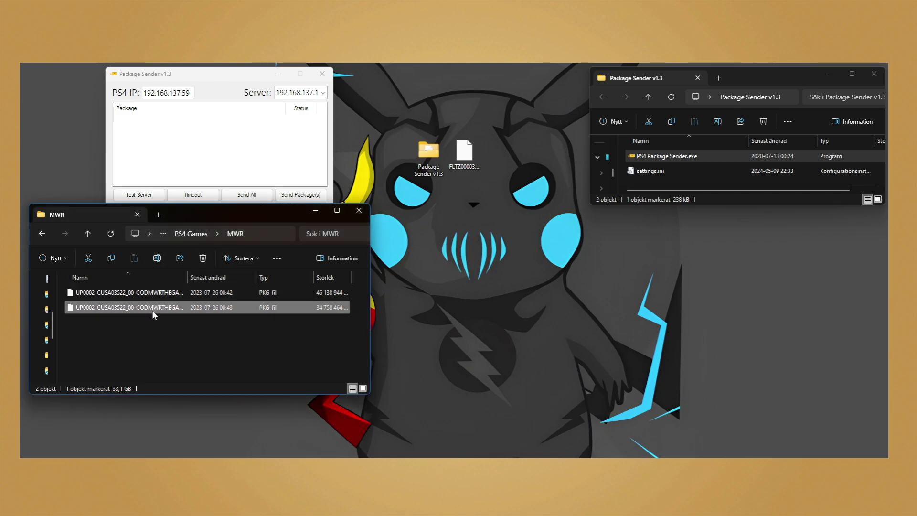
left_click(236, 128)
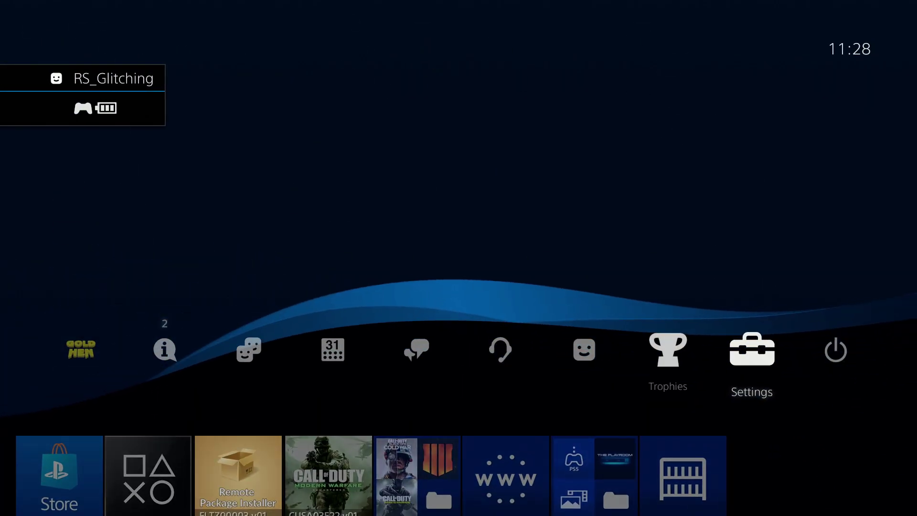
Check the Version 1.15 update's progress under Notifications > Downloads.
key("Left")
key("Left")
key("Left")
key("Left")
key("Left")
key("Left")
key("Left")
key("Return")
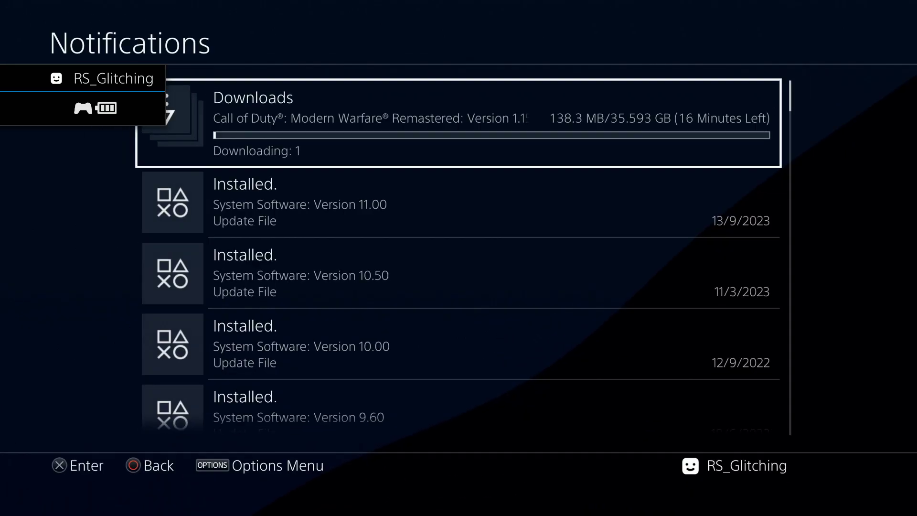
key("Return")
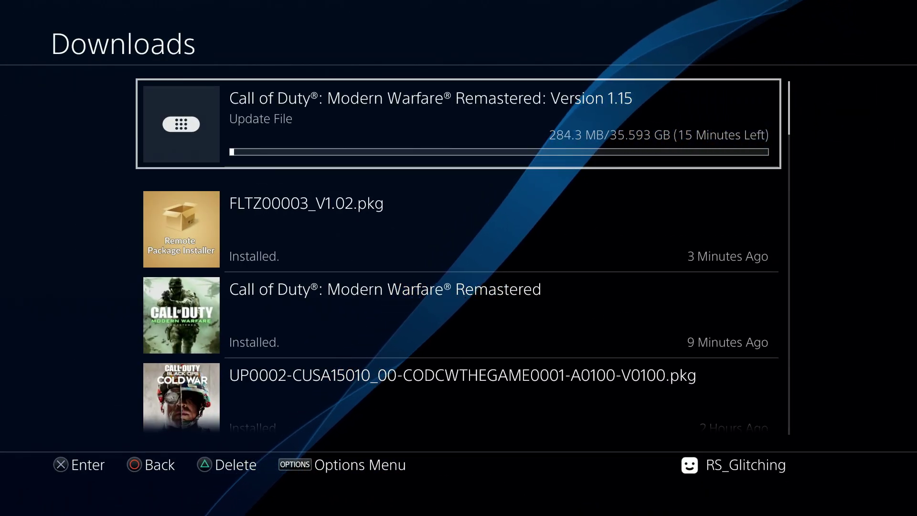
key("Escape")
key("Escape")
Reopen the full notifications list to see the update finish installing.
key("Down")
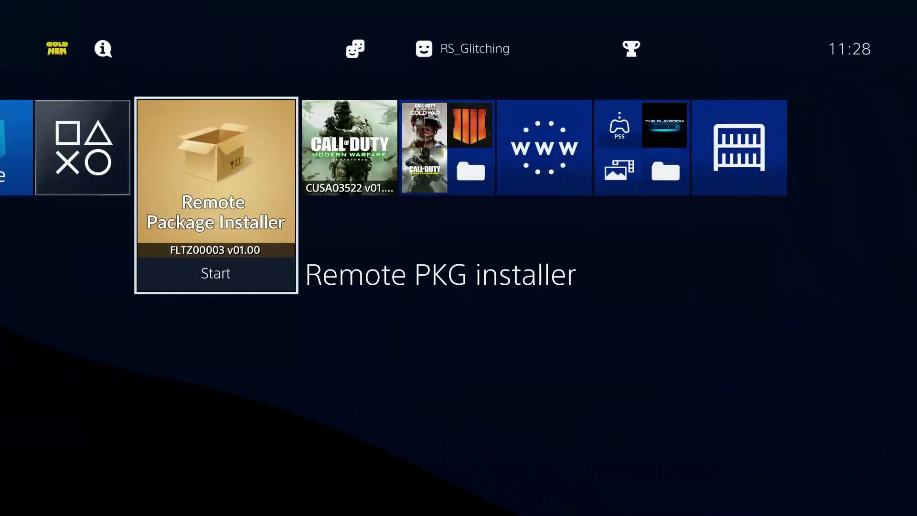
key("Right")
key("Left")
key("Up")
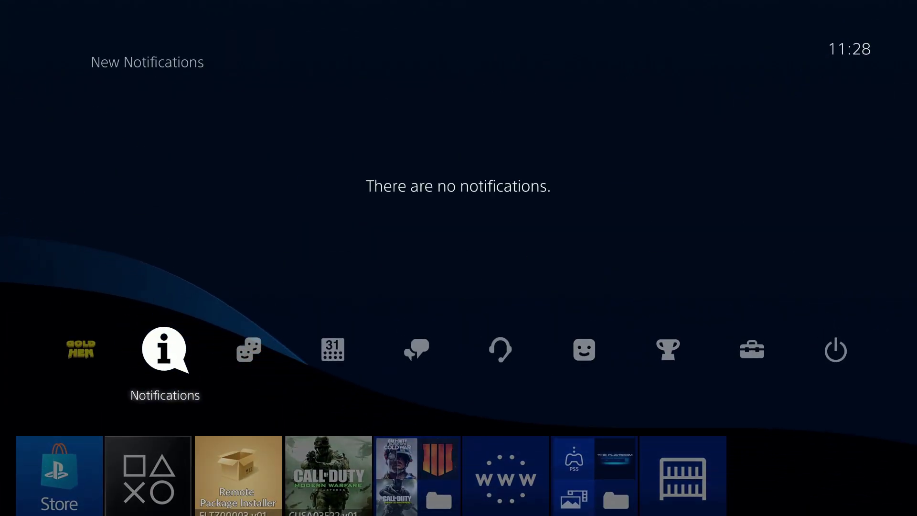
key("Return")
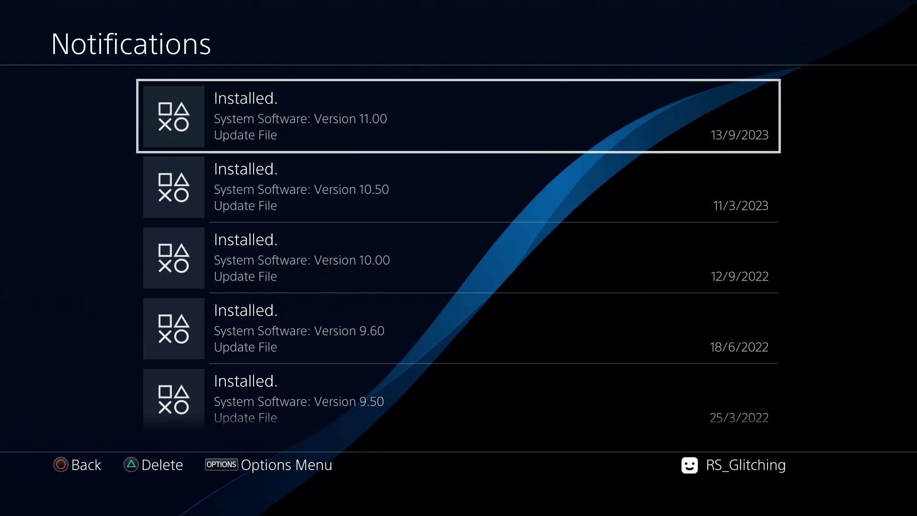
Check the Call of Duty game's Information shows Version 01.15 at 98.42 GB.
key("Escape")
key("Down")
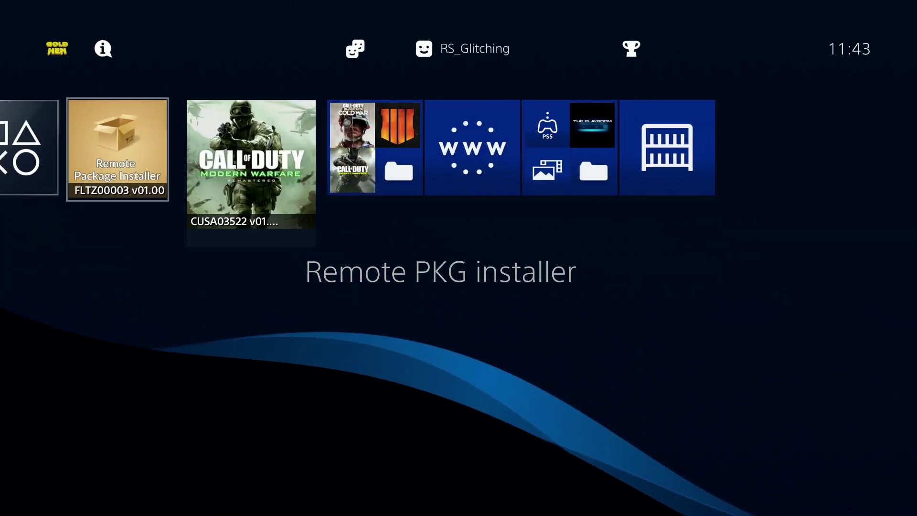
key("Right")
key("Menu")
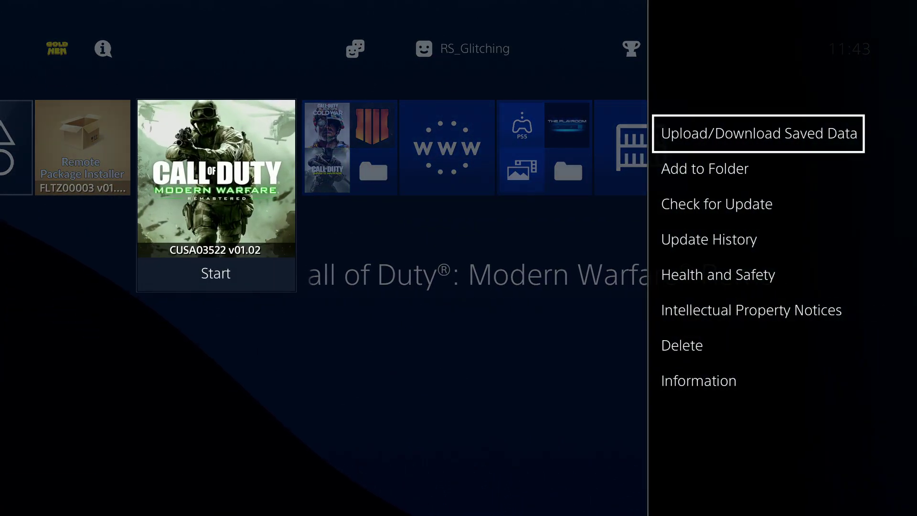
key("Down")
key("Down")
key("Down")
key("Down")
key("Down")
key("Down")
key("Down")
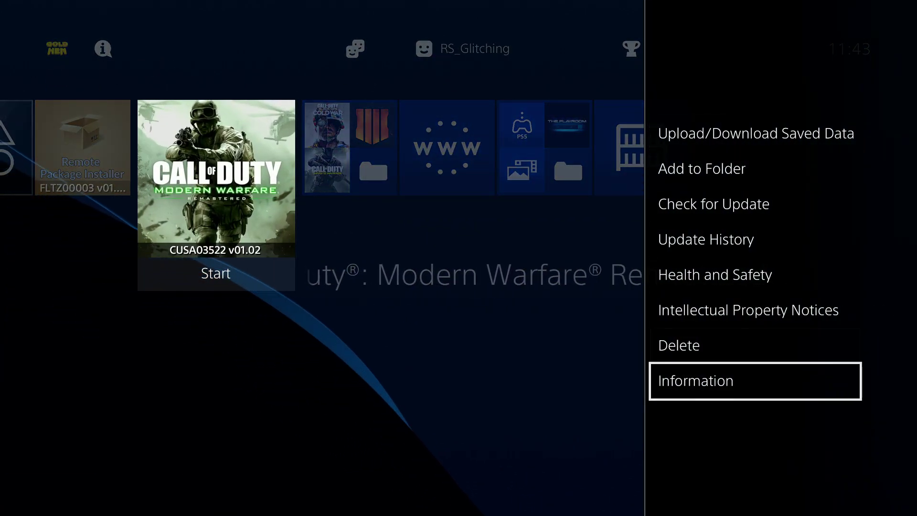
key("Return")
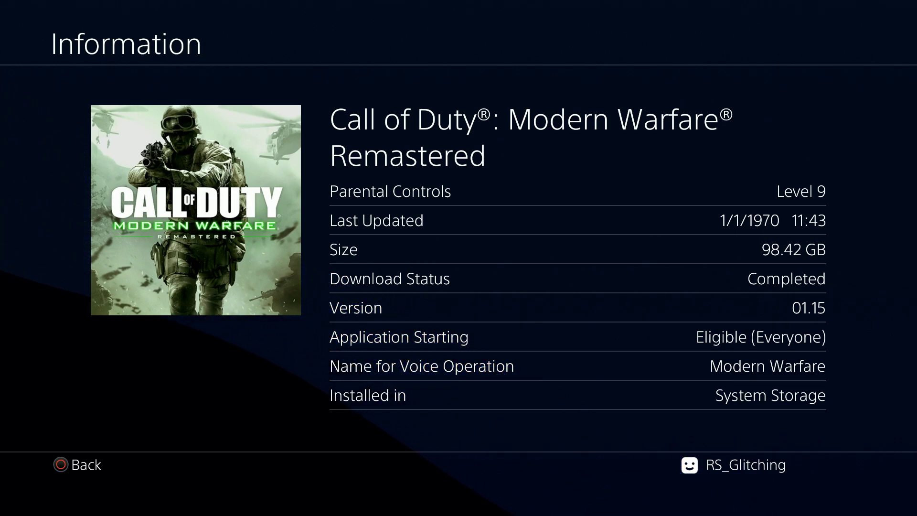
key("Escape")
Close the running Remote Package Installer application and confirm.
key("Right")
key("Left")
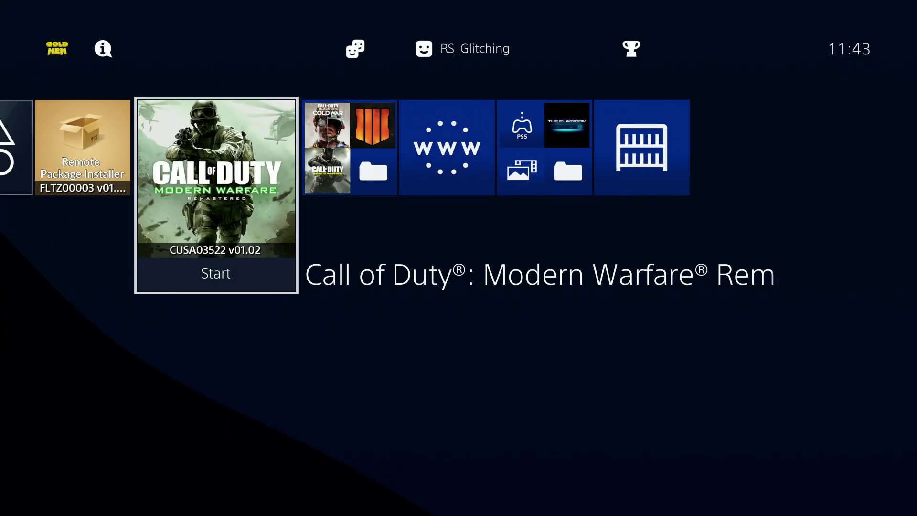
key("Left")
key("Menu")
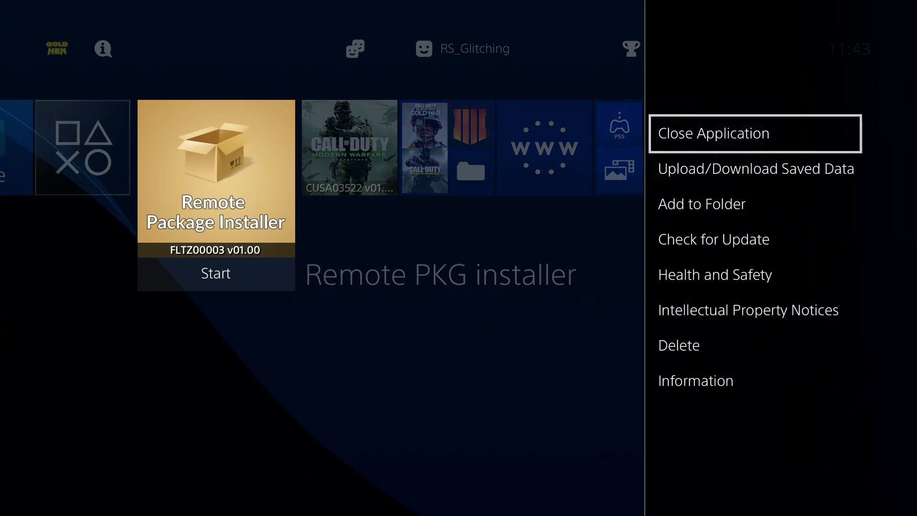
key("Return")
key("Return")
key("Right")
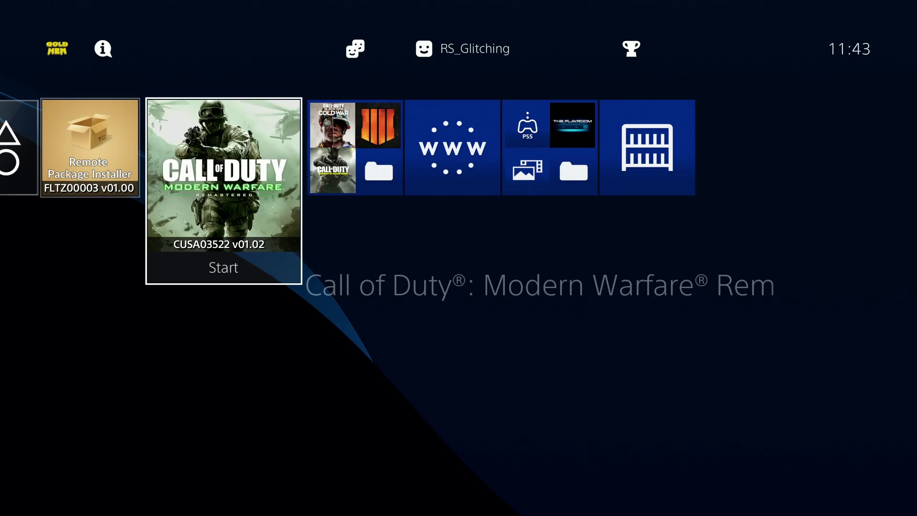
key("Return")
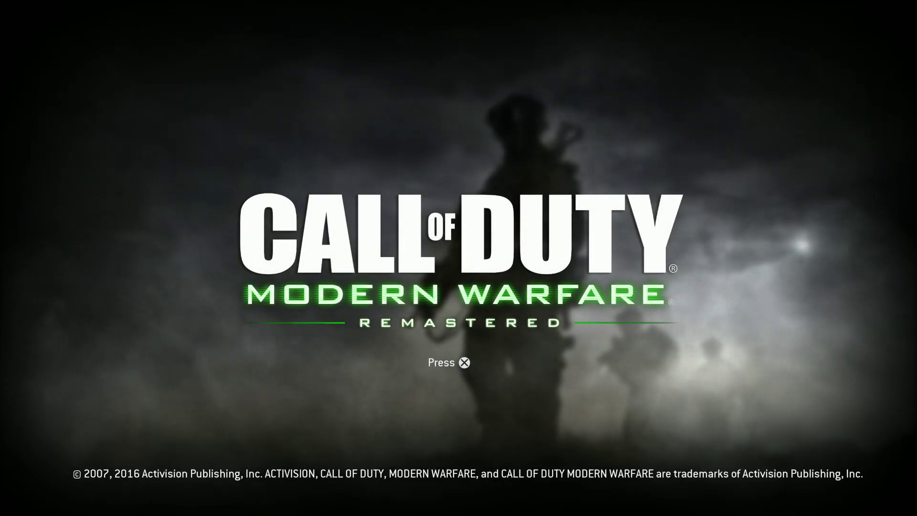
Launch Call of Duty: Modern Warfare Remastered and get past its title screen prompt.
key("Return")
key("Return")
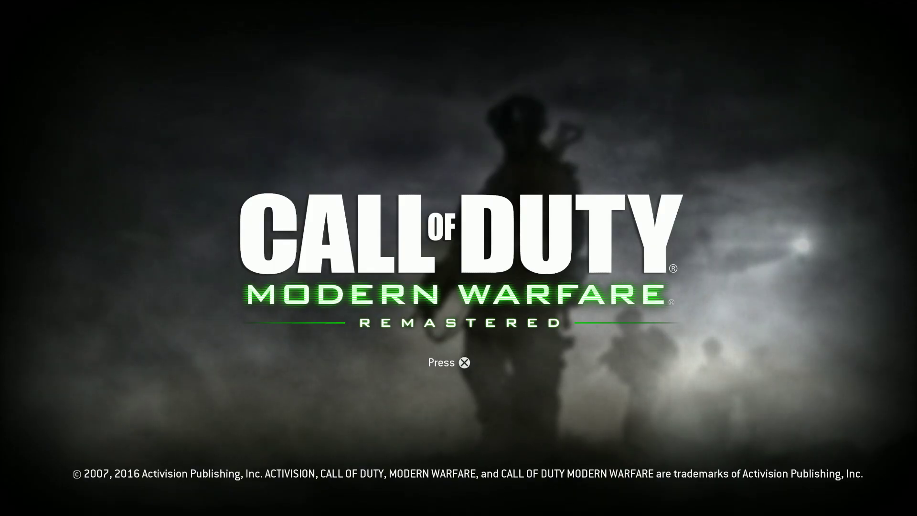